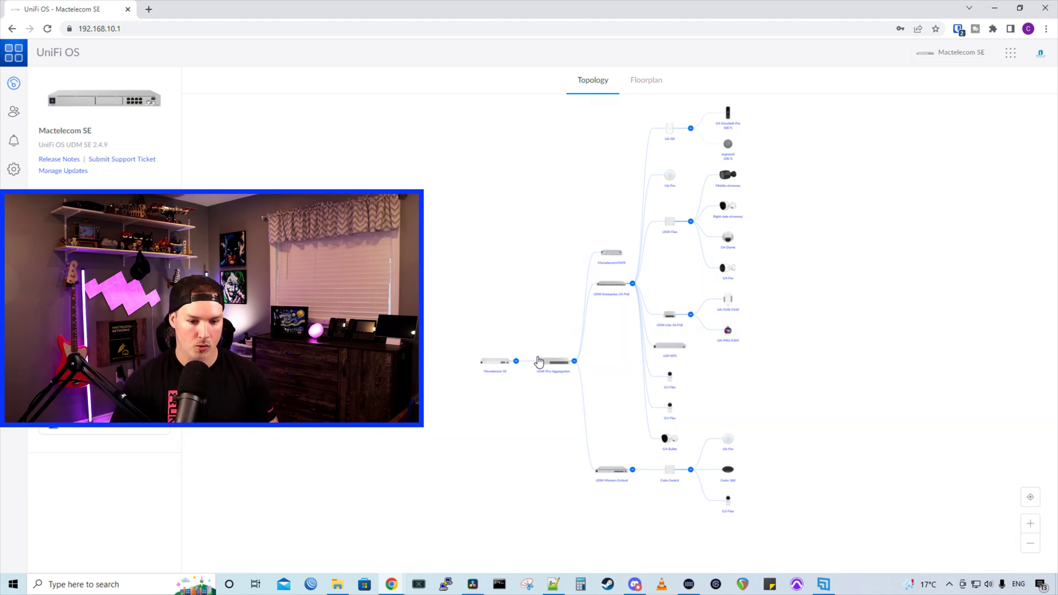
Zoom in on the UniFi OS topology map
{"action": "scroll", "coordinate": [558, 380], "scroll_direction": "up", "scroll_amount": 2}
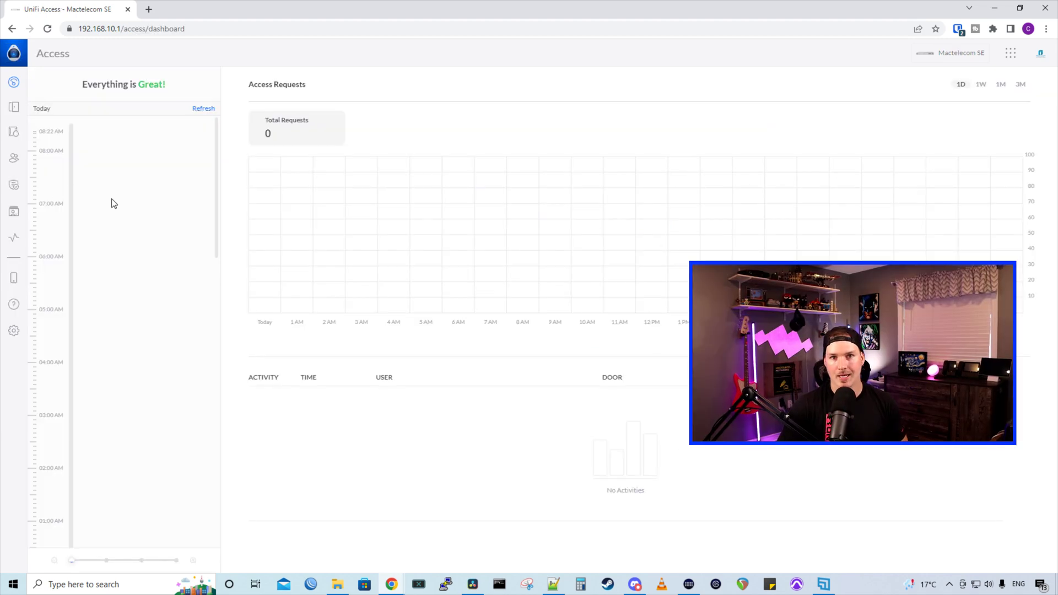
Move from Devices to the Users page and bring up the Add User options
{"action": "left_click", "coordinate": [14, 141]}
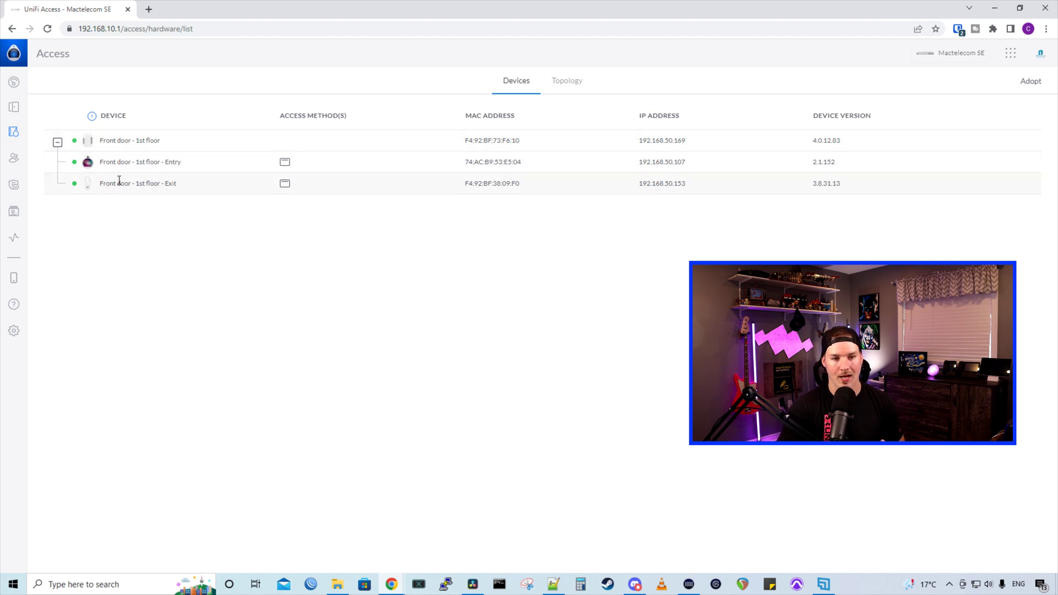
{"action": "left_click", "coordinate": [14, 159]}
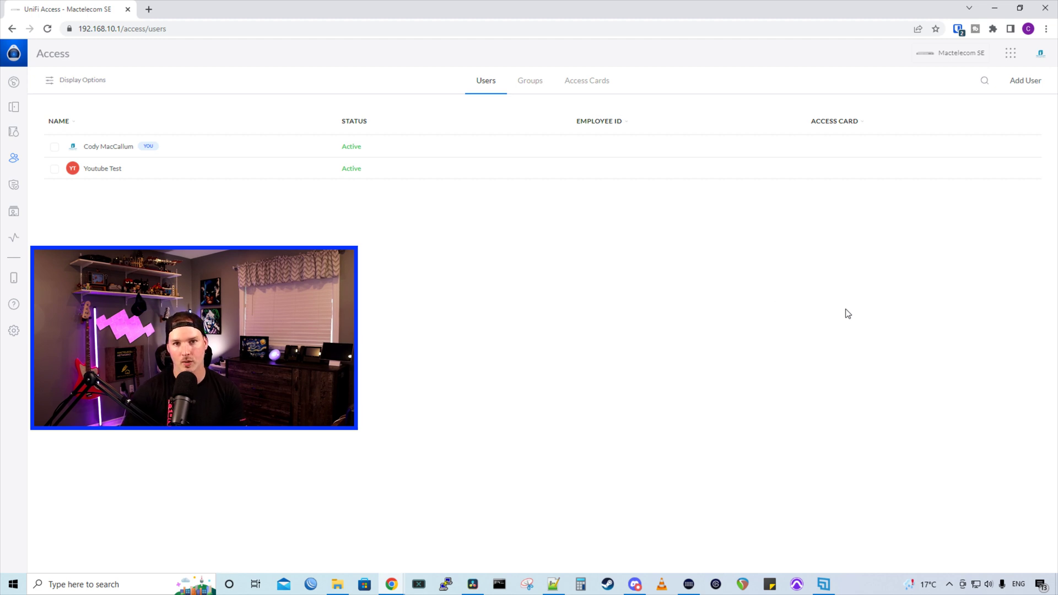
{"action": "left_click", "coordinate": [1028, 86]}
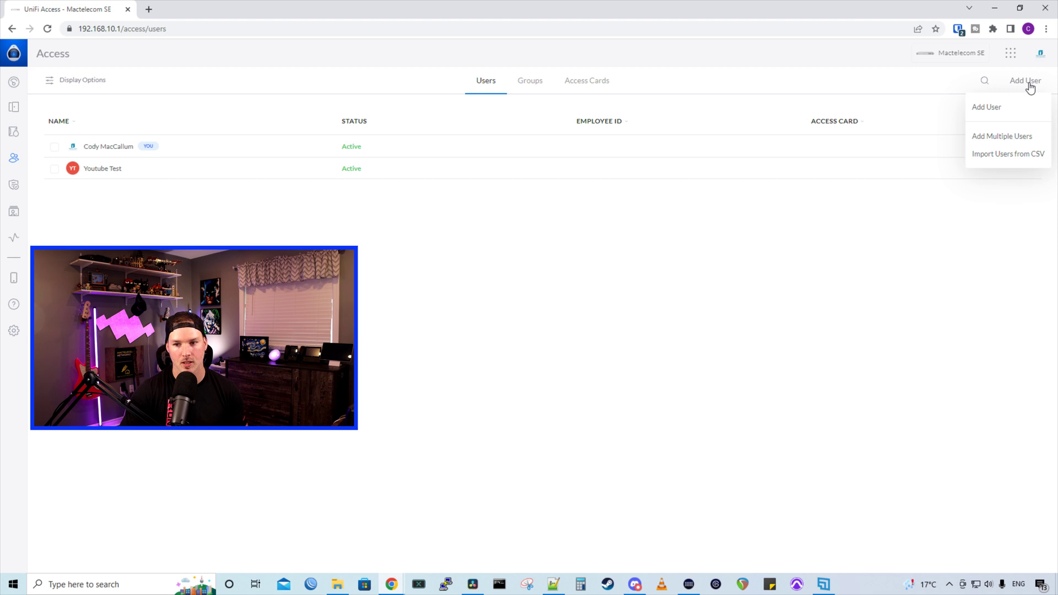
Start adding a single user, entering their first name, last name and employee ID
{"action": "left_click", "coordinate": [988, 107]}
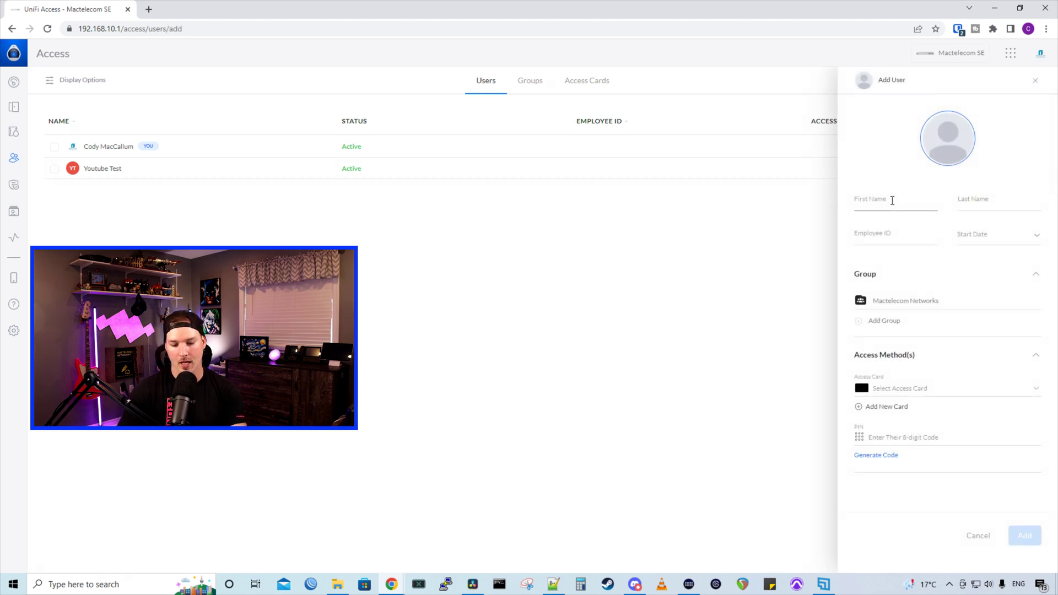
{"action": "left_click", "coordinate": [892, 200]}
{"action": "type", "text": "John"}
{"action": "key", "text": "Tab"}
{"action": "type", "text": "Snow"}
{"action": "left_click", "coordinate": [897, 231]}
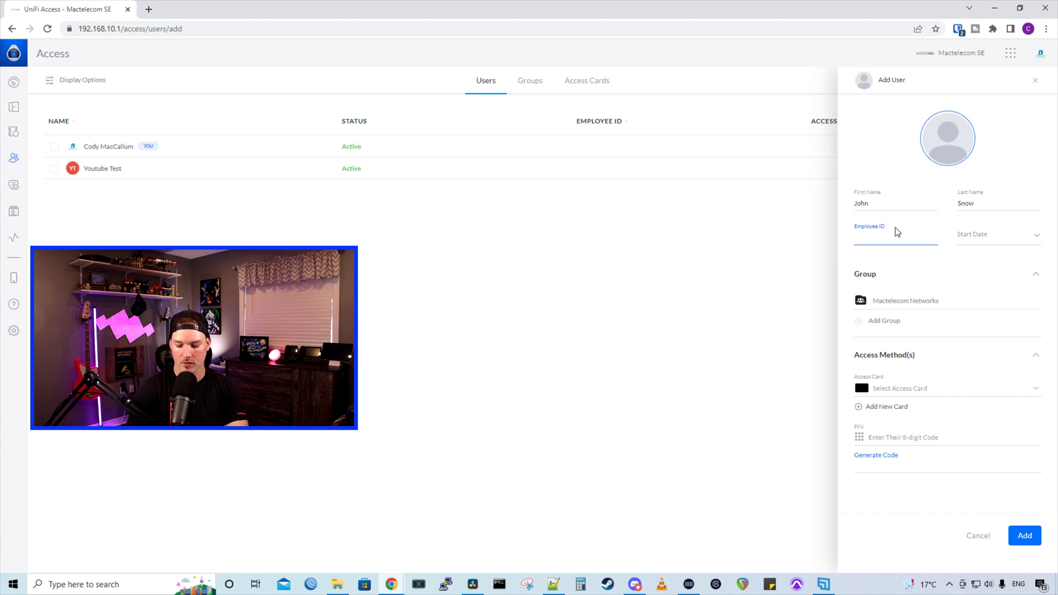
{"action": "type", "text": "0123"}
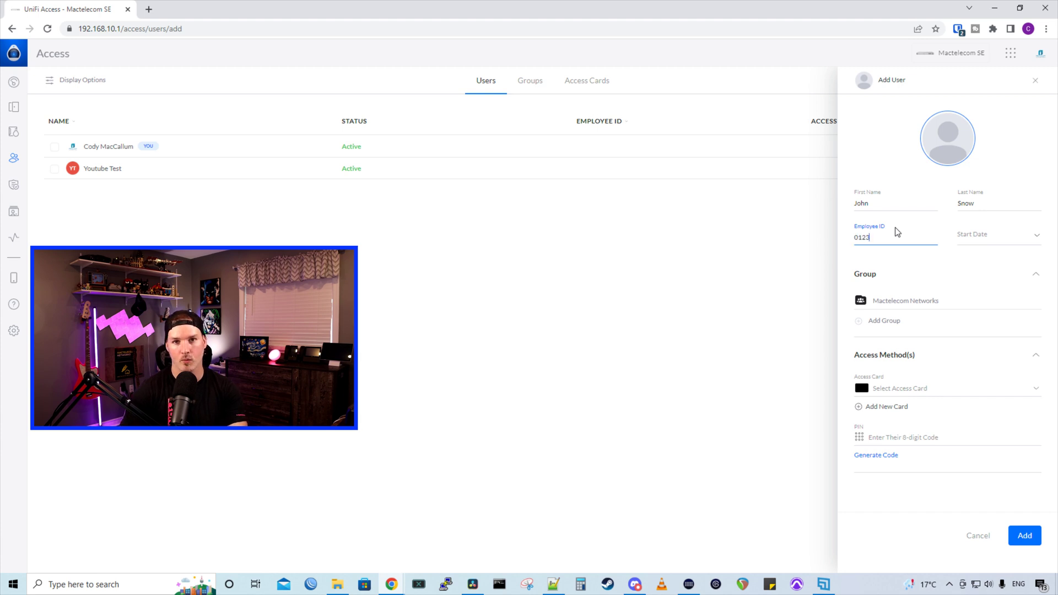
Set the start date to June 8, 2022 and begin enrolling a new access card
{"action": "left_click", "coordinate": [976, 236]}
{"action": "left_click", "coordinate": [977, 238]}
{"action": "left_click", "coordinate": [983, 247]}
{"action": "left_click", "coordinate": [947, 334]}
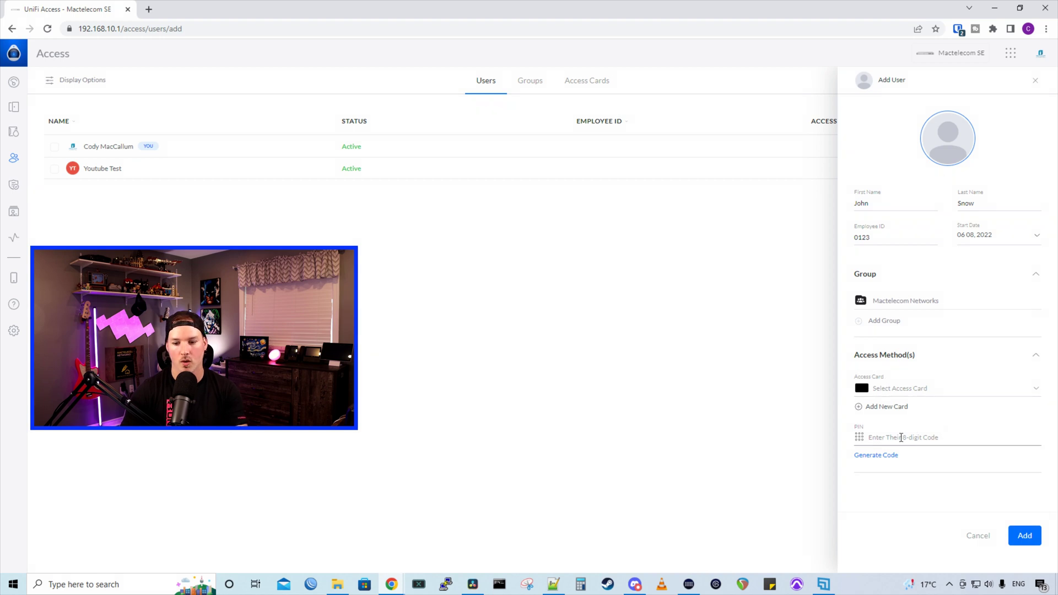
{"action": "left_click", "coordinate": [926, 438]}
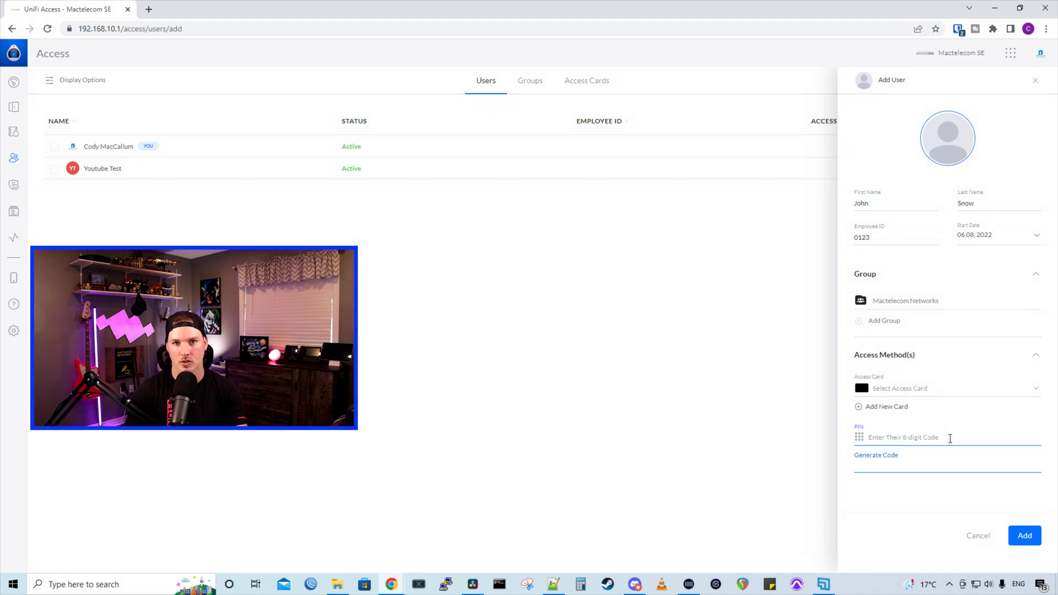
{"action": "left_click", "coordinate": [921, 389]}
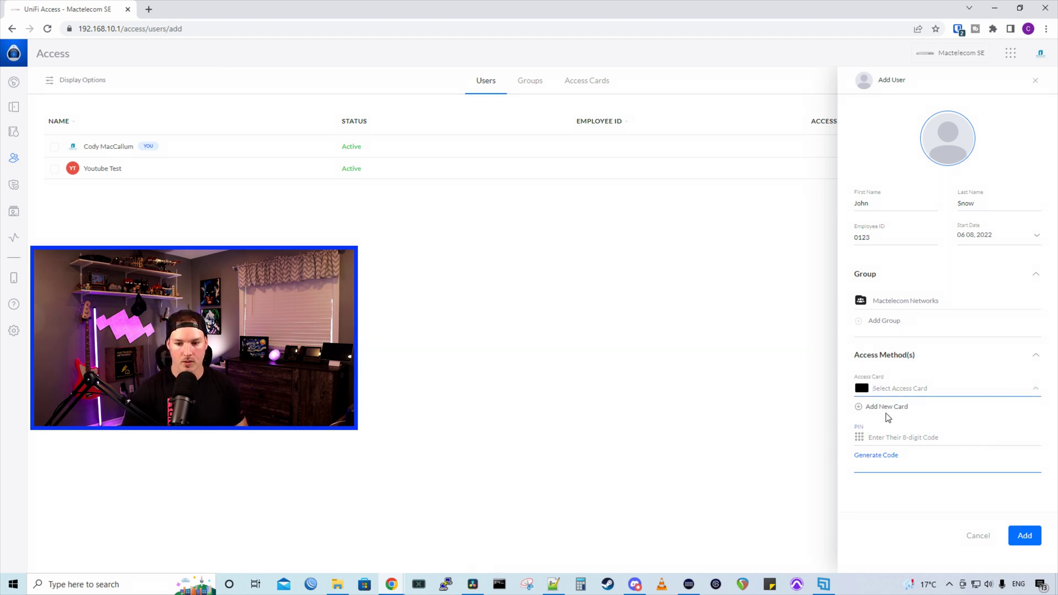
{"action": "left_click", "coordinate": [891, 410]}
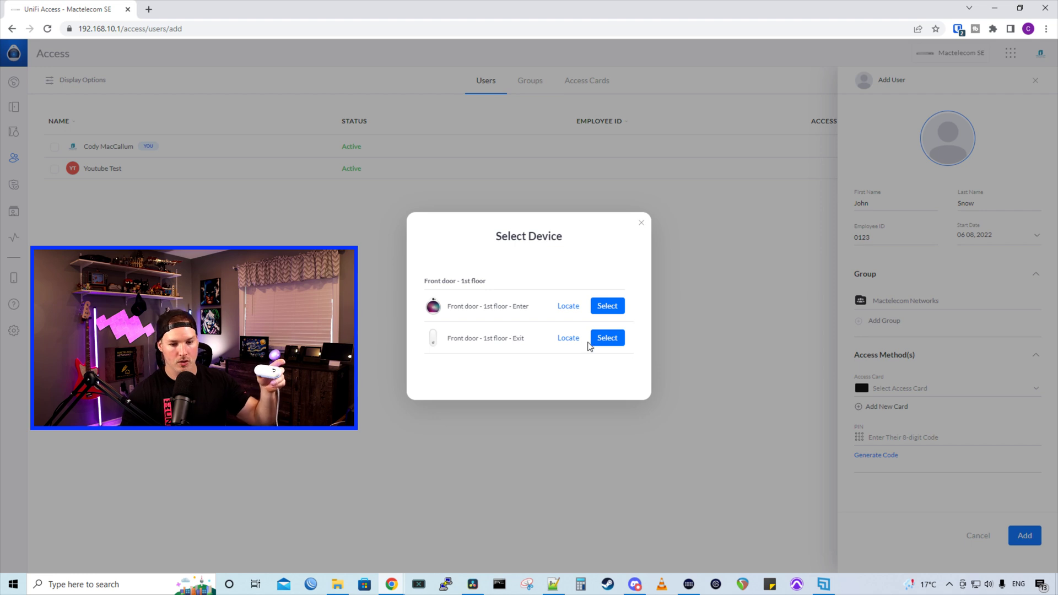
{"action": "left_click", "coordinate": [608, 339]}
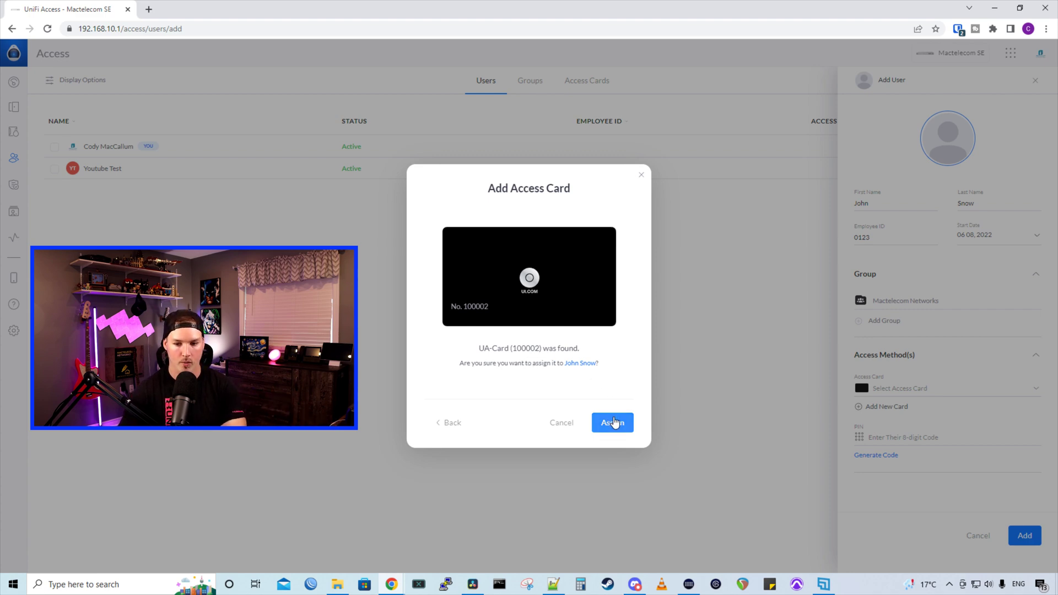
{"action": "left_click", "coordinate": [613, 423]}
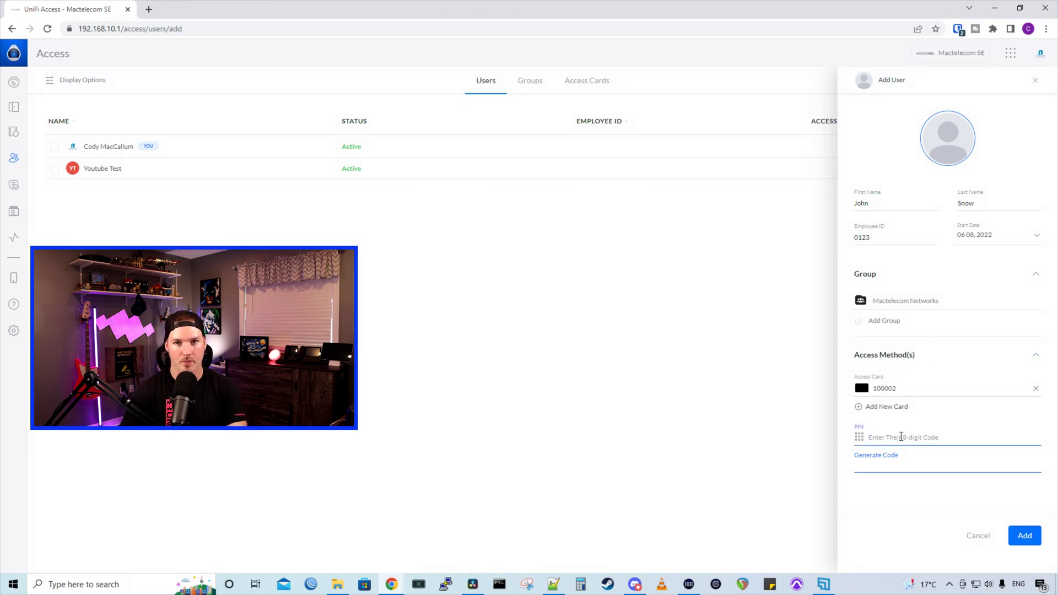
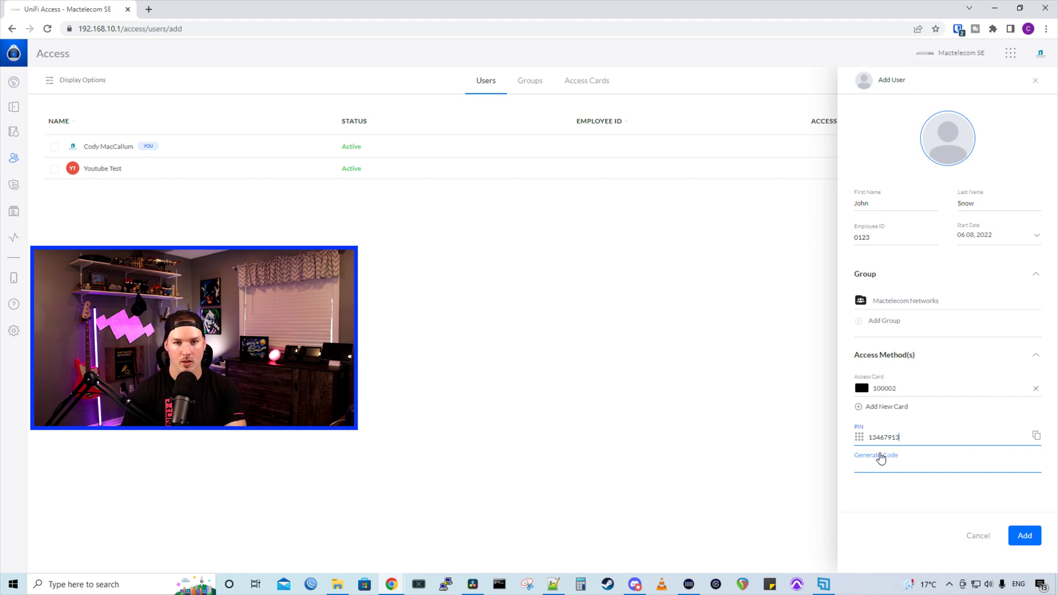
{"action": "left_click", "coordinate": [1024, 534]}
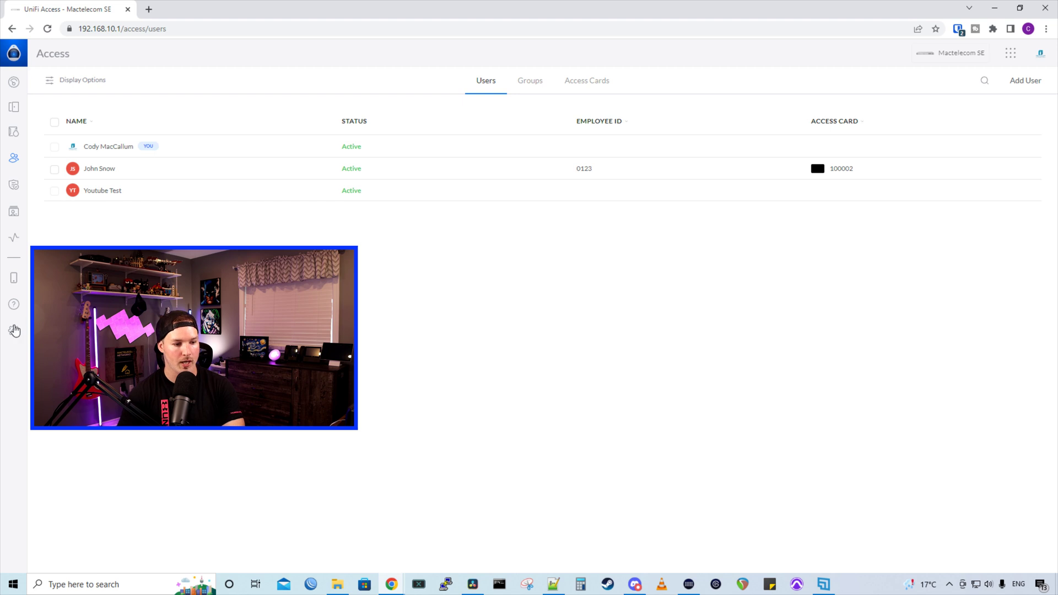
In Access Preferences, leave the PIN code length at 8 digits
{"action": "left_click", "coordinate": [14, 333]}
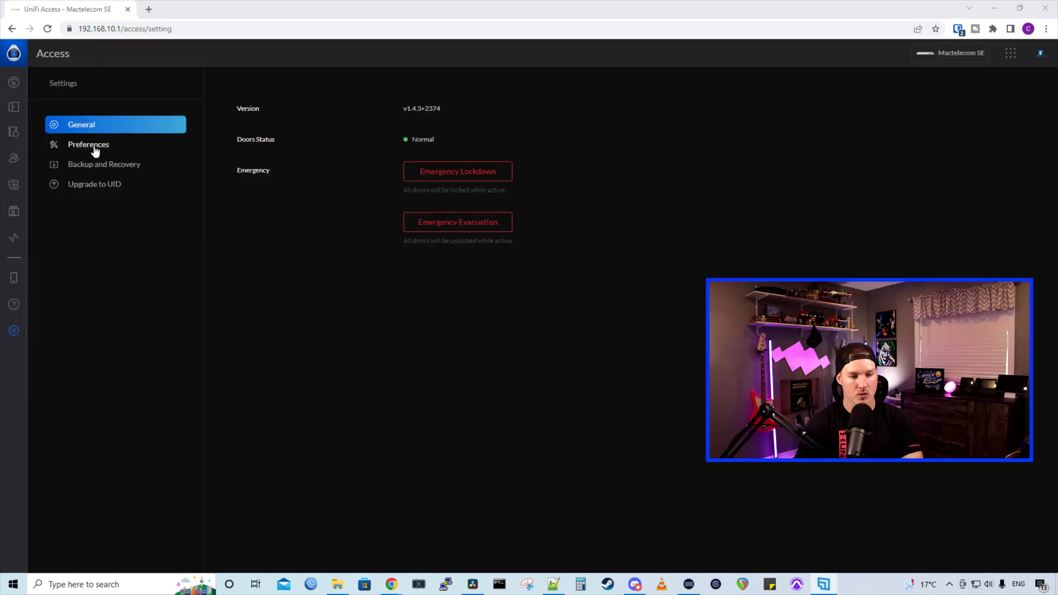
{"action": "left_click", "coordinate": [92, 150]}
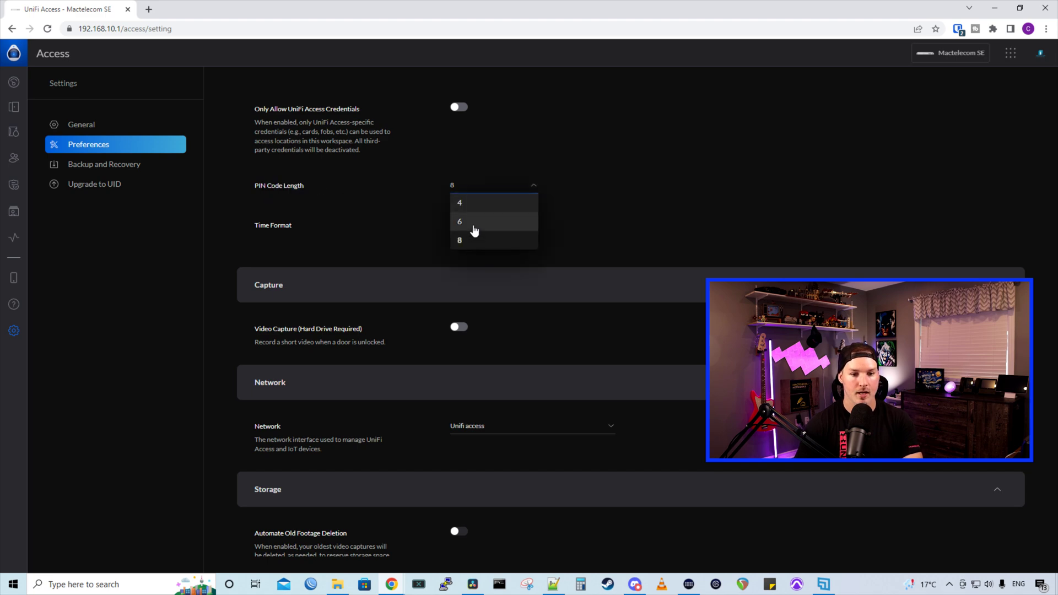
{"action": "left_click", "coordinate": [335, 188]}
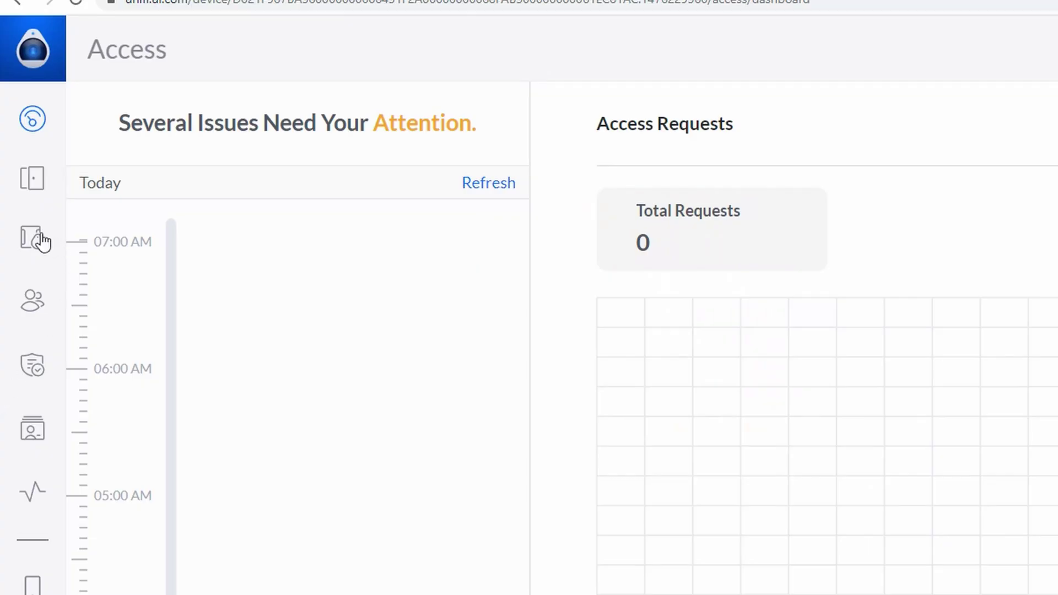
Show the Settings of the Front door - 1st floor hub from the Devices list
{"action": "left_click", "coordinate": [41, 241]}
{"action": "left_click", "coordinate": [815, 362]}
{"action": "left_click", "coordinate": [852, 196]}
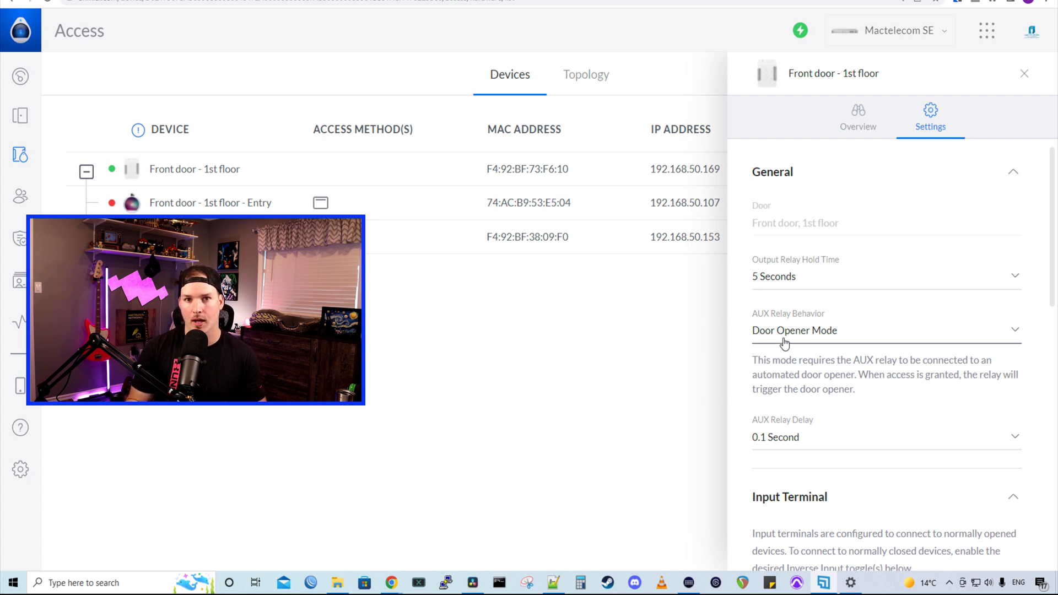
Change the front door hub's AUX relay behavior from Door Opener Mode to Alarm Mode
{"action": "left_click", "coordinate": [786, 341]}
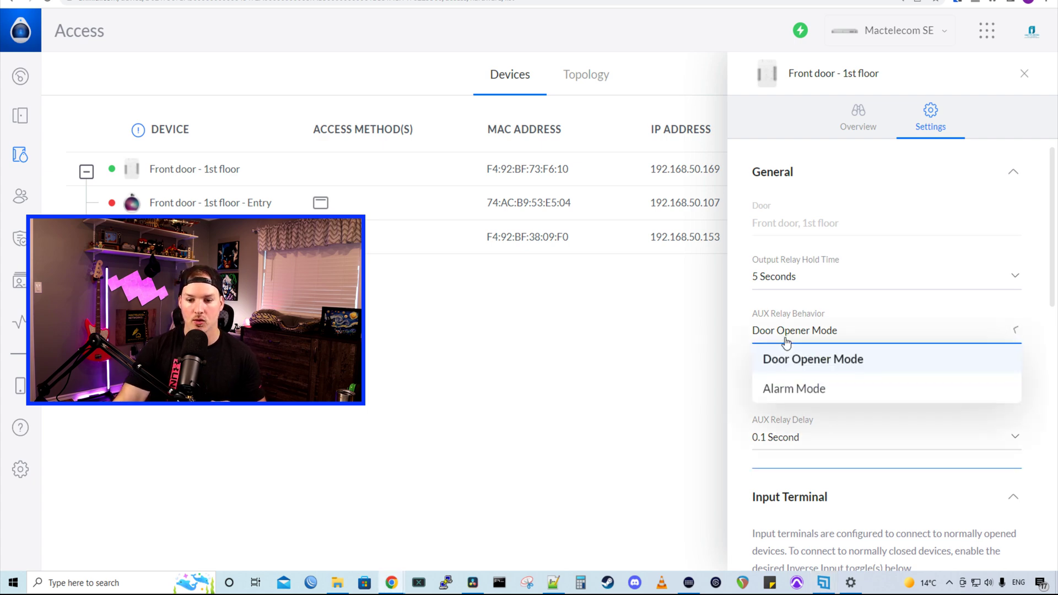
{"action": "left_click", "coordinate": [791, 392]}
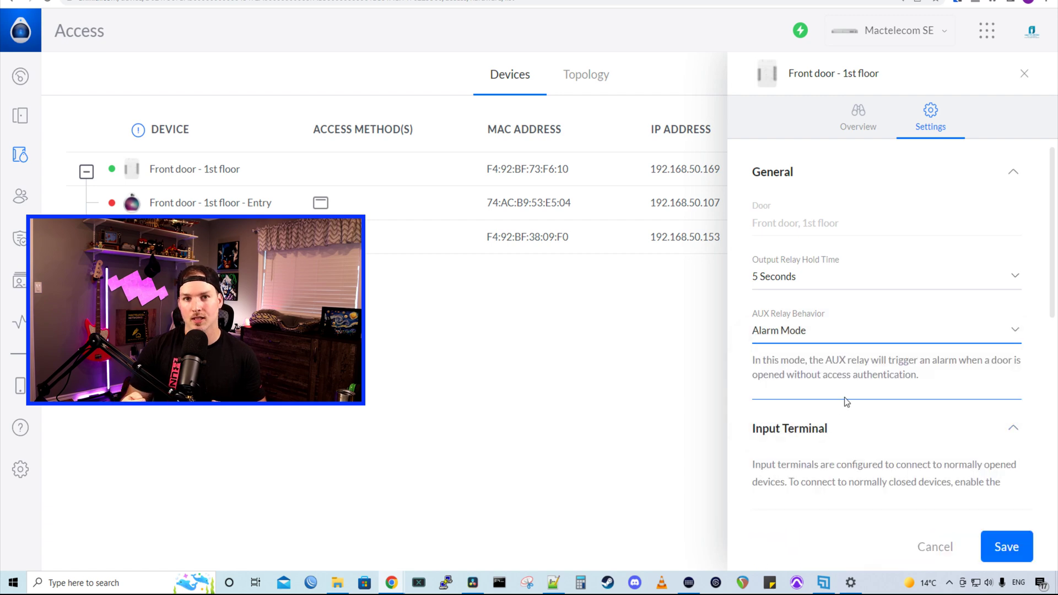